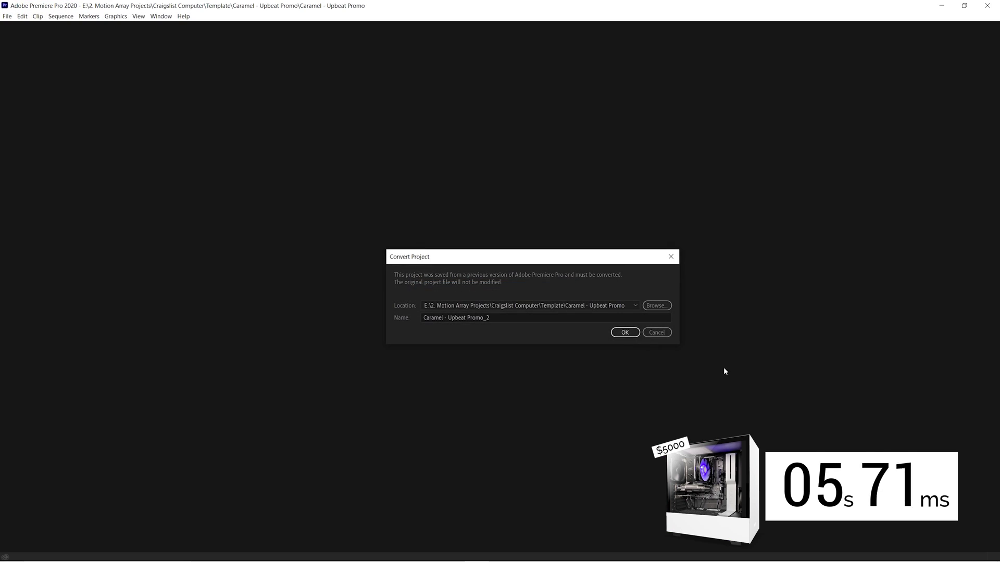
Step: Confirm converting the Caramel - Upbeat Promo template project to Premiere Pro 2020
click(616, 333)
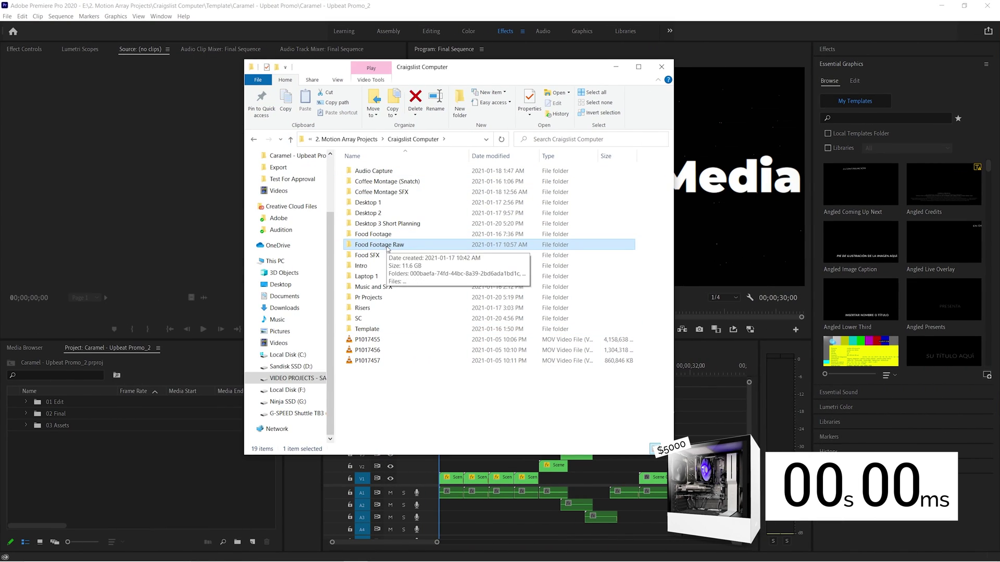
Step: Bring the Food Footage Raw folder from Explorer into the Project panel as a bin
drag(152, 487, 193, 479)
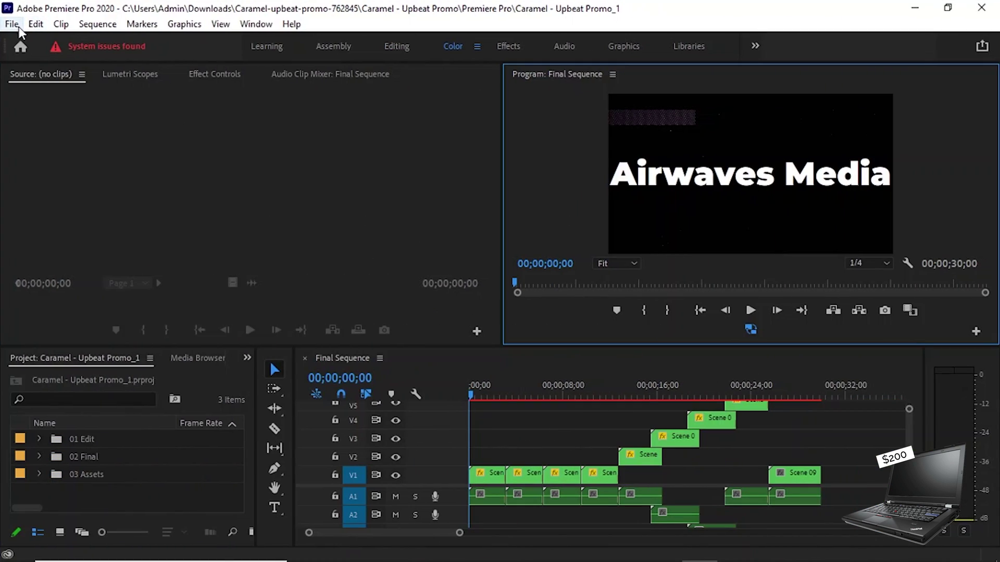
Step: Enable ingest in Project Settings to create proxies with the ProRes Low Resolution Proxy preset
click(15, 26)
mouse_move(156, 493)
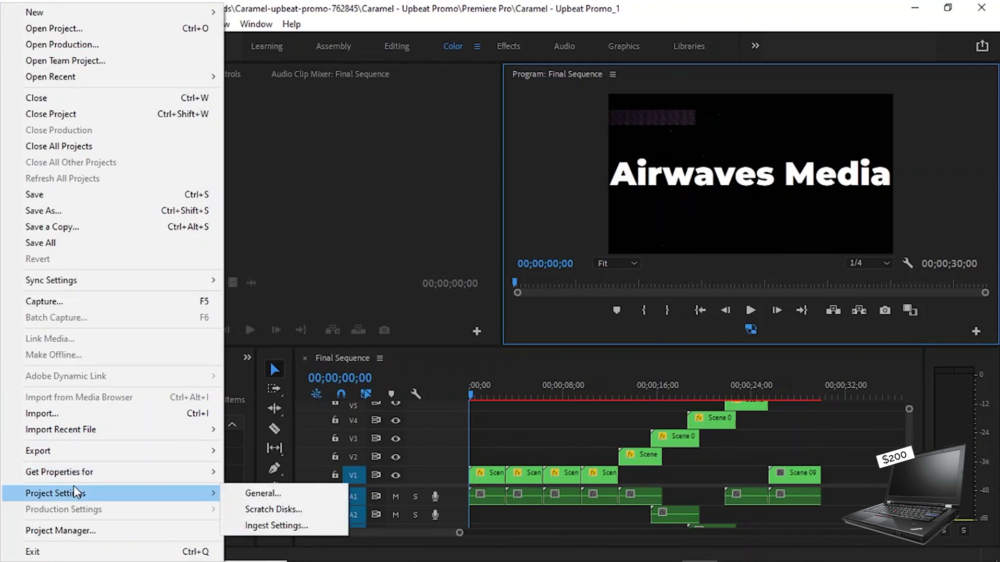
click(306, 526)
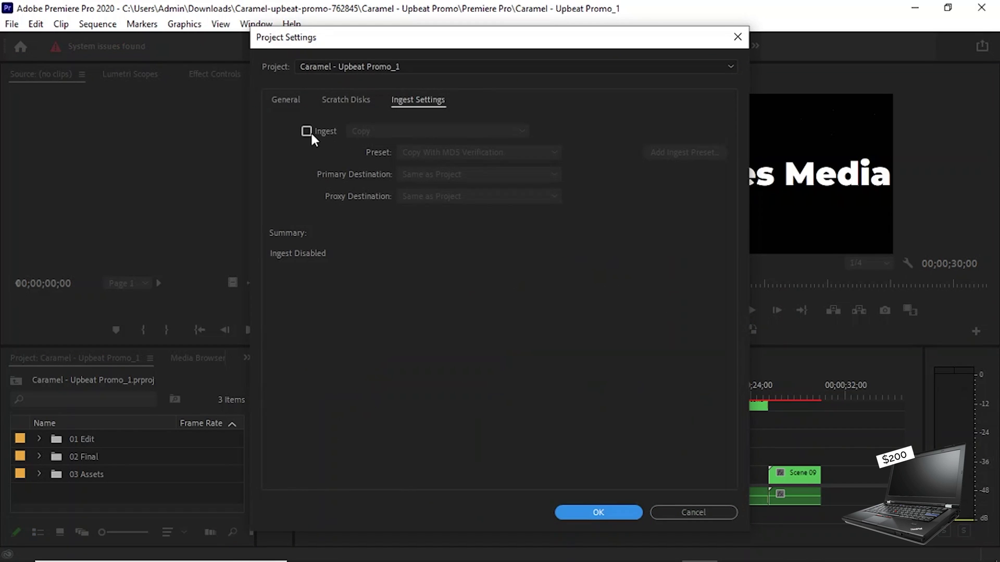
click(307, 132)
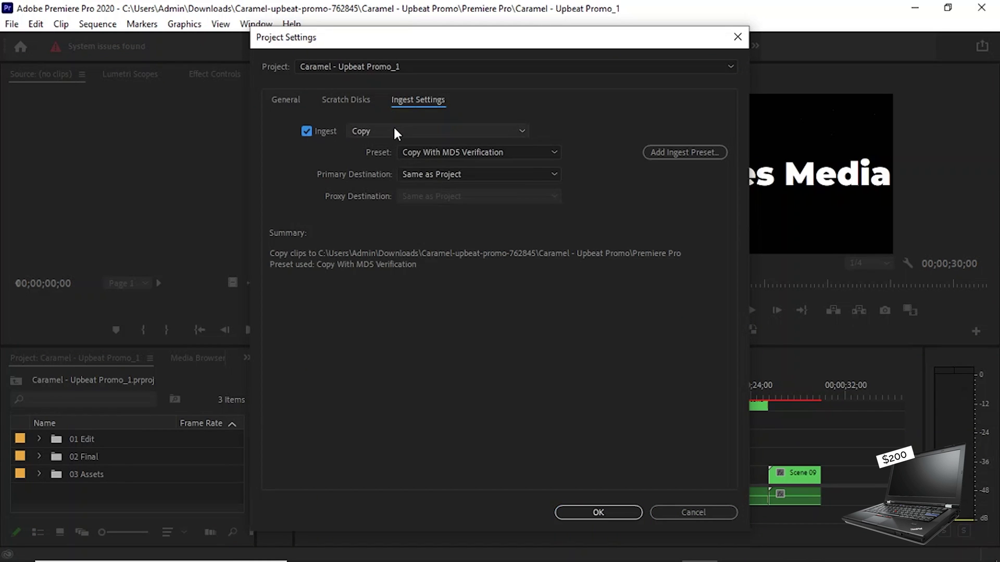
click(396, 132)
key(Escape)
click(423, 184)
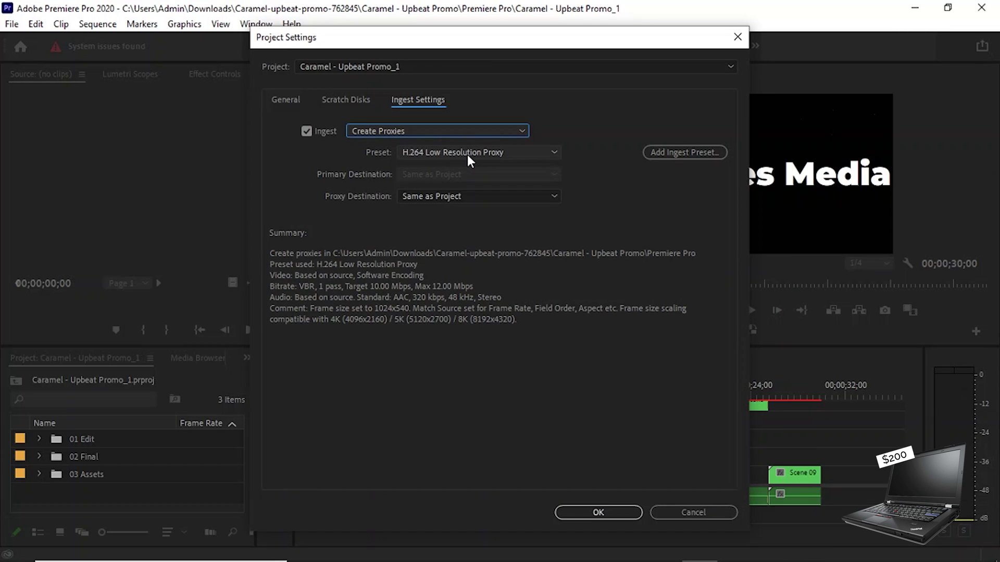
click(467, 155)
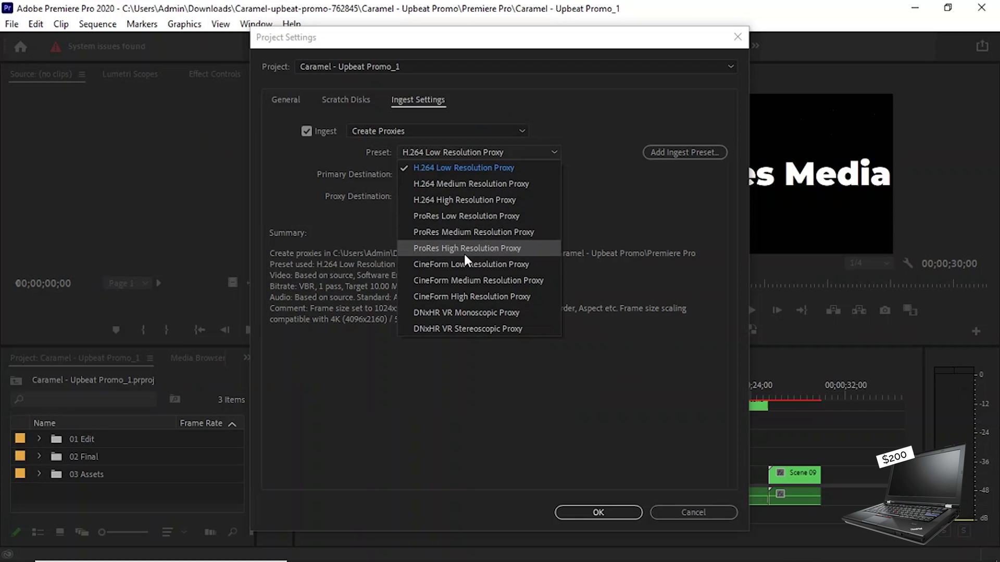
click(477, 218)
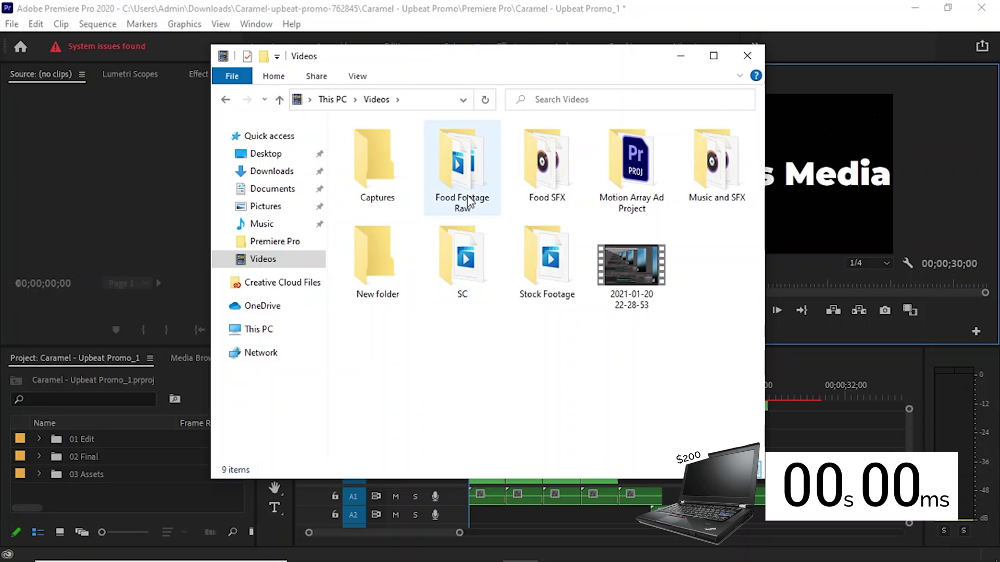
Step: Import the Food Footage Raw folder again so Media Encoder queues a proxy per clip
drag(469, 201, 209, 501)
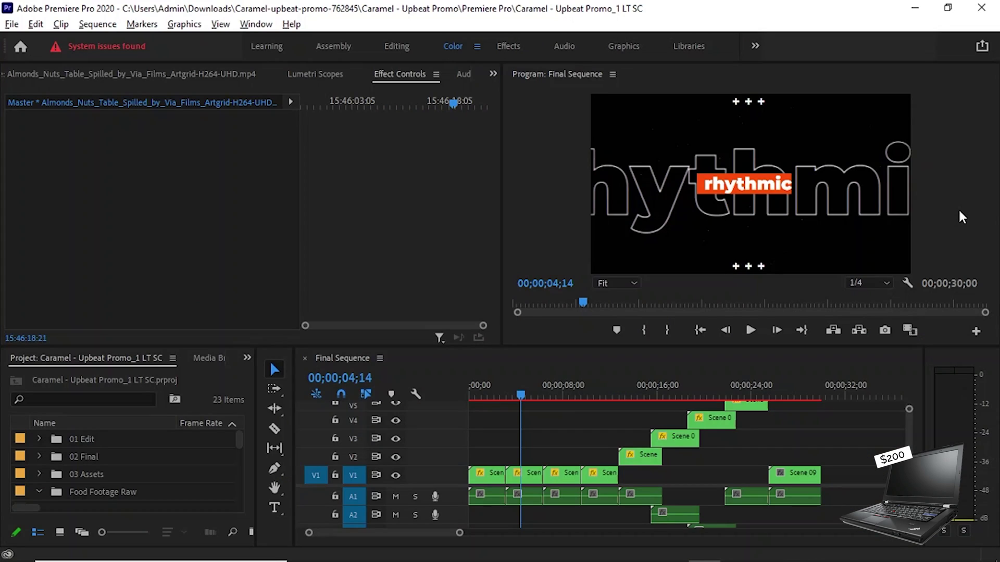
Step: Add the Toggle Proxies button to the Program monitor's transport controls and switch proxies on
click(976, 332)
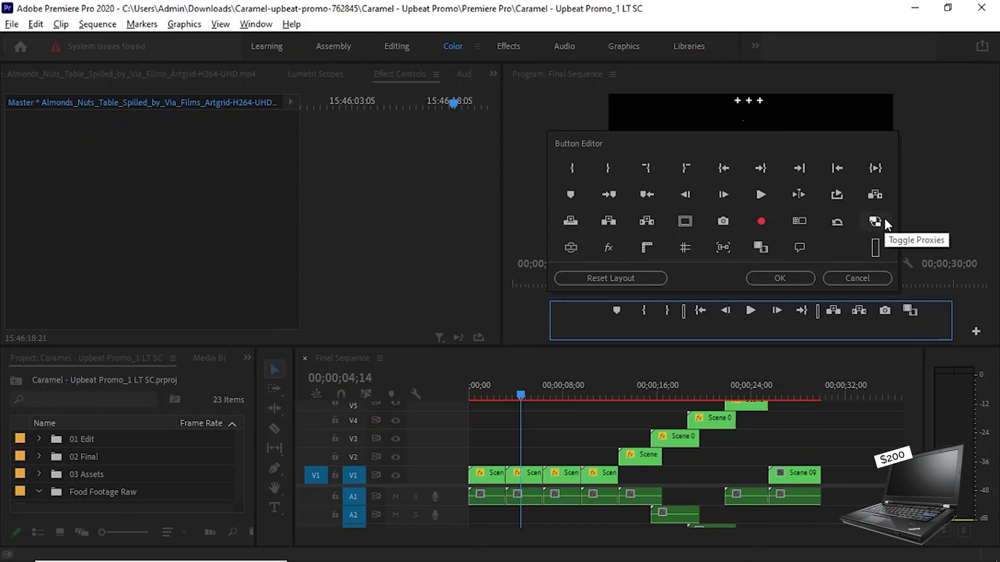
drag(884, 218, 819, 324)
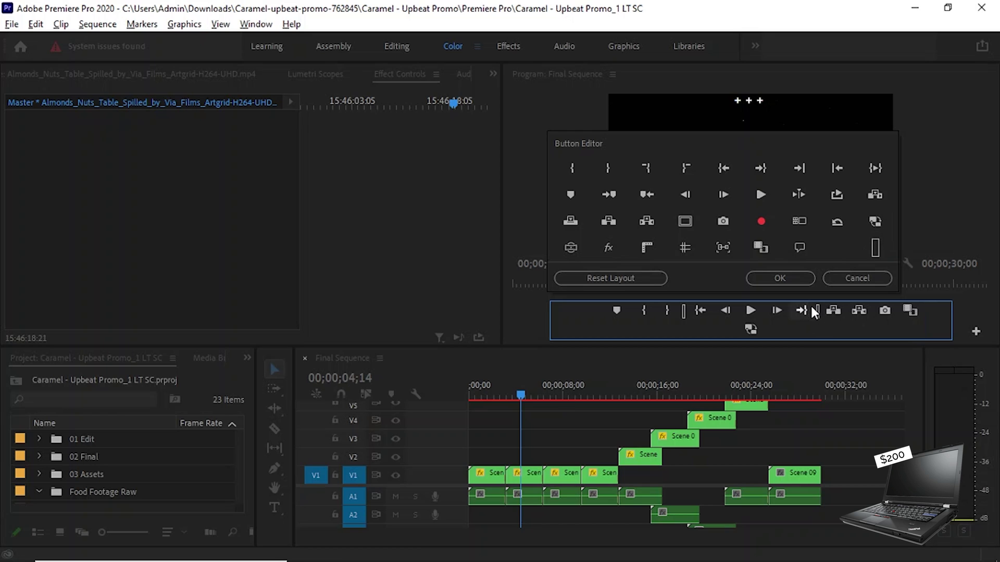
click(805, 280)
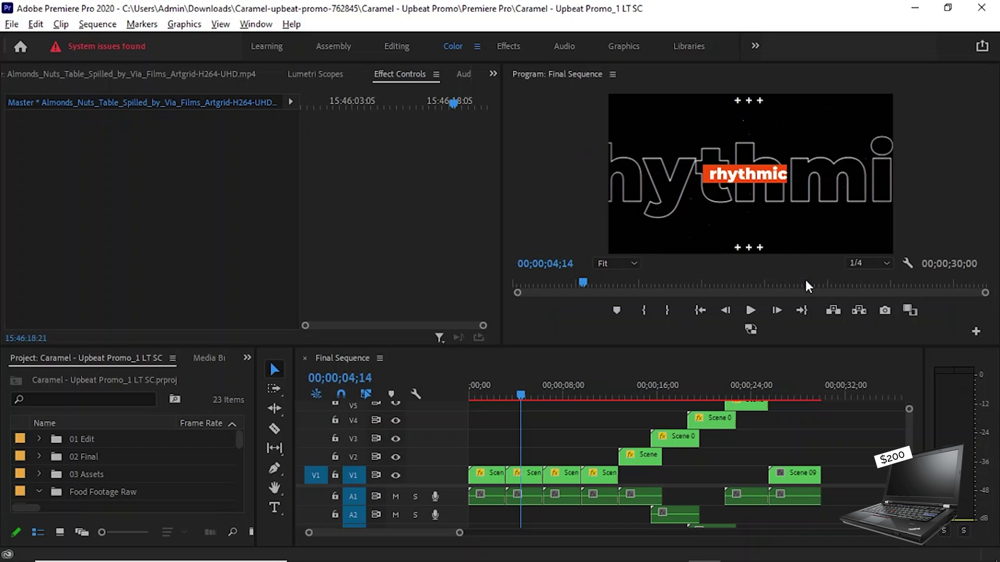
click(750, 332)
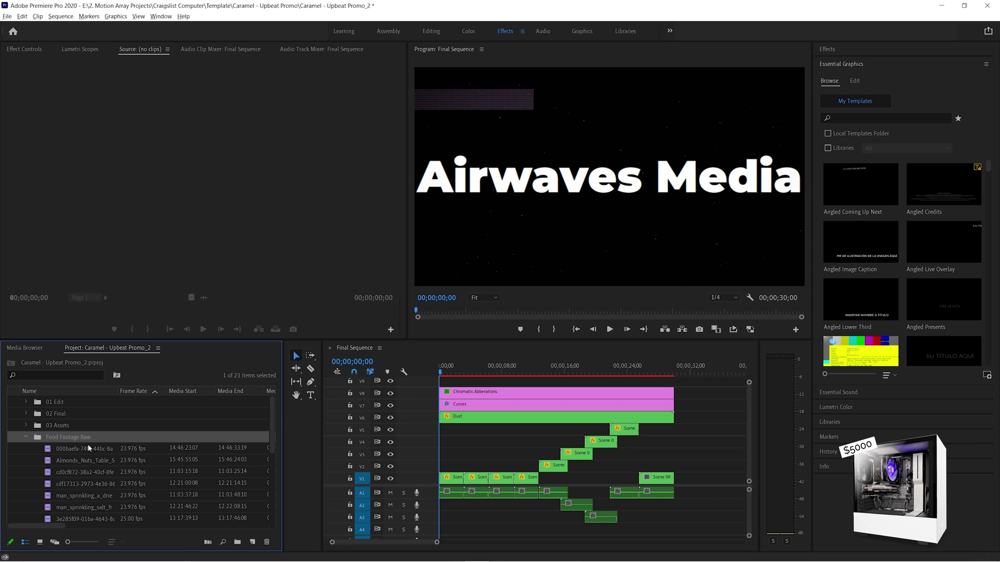
Step: Preview the RED chef clip in the Source monitor and inspect its RED Source Settings
double_click(88, 447)
drag(72, 310, 233, 311)
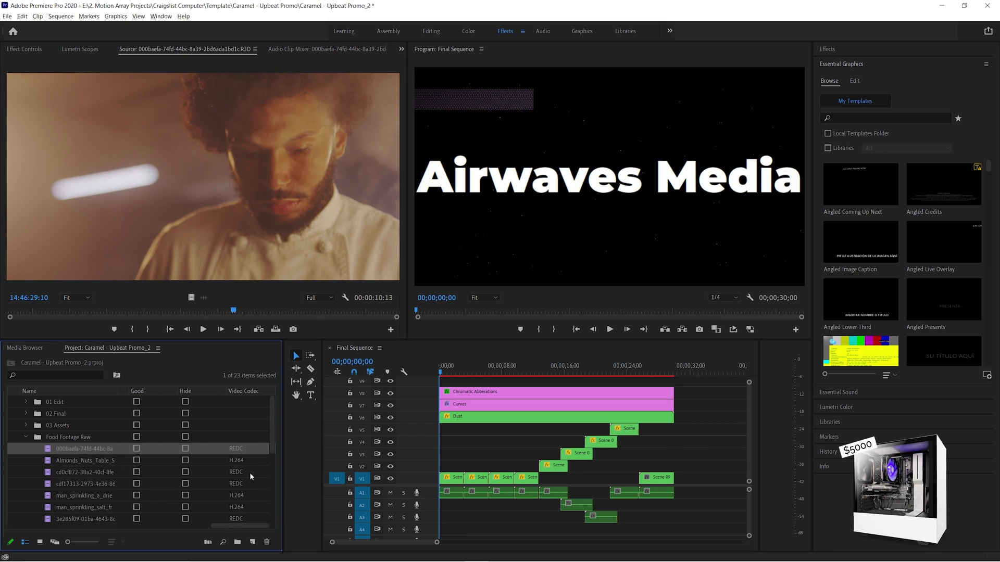
click(24, 49)
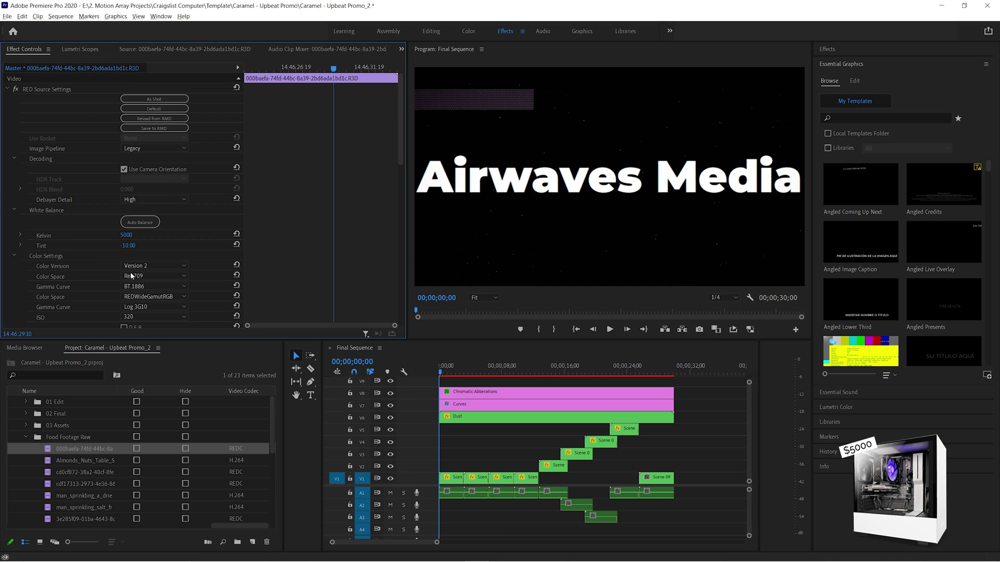
drag(402, 145, 396, 169)
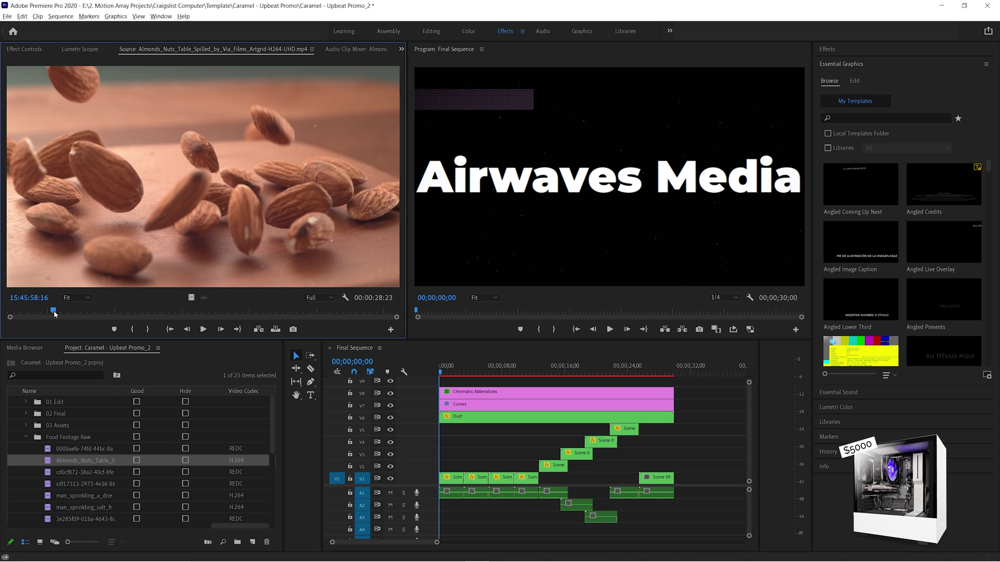
Step: Scrub through the Almonds_Nuts_Table_Spilled clip in the Source monitor
mouse_move(55, 312)
mouse_down()
mouse_move(306, 313)
mouse_move(59, 312)
mouse_up()
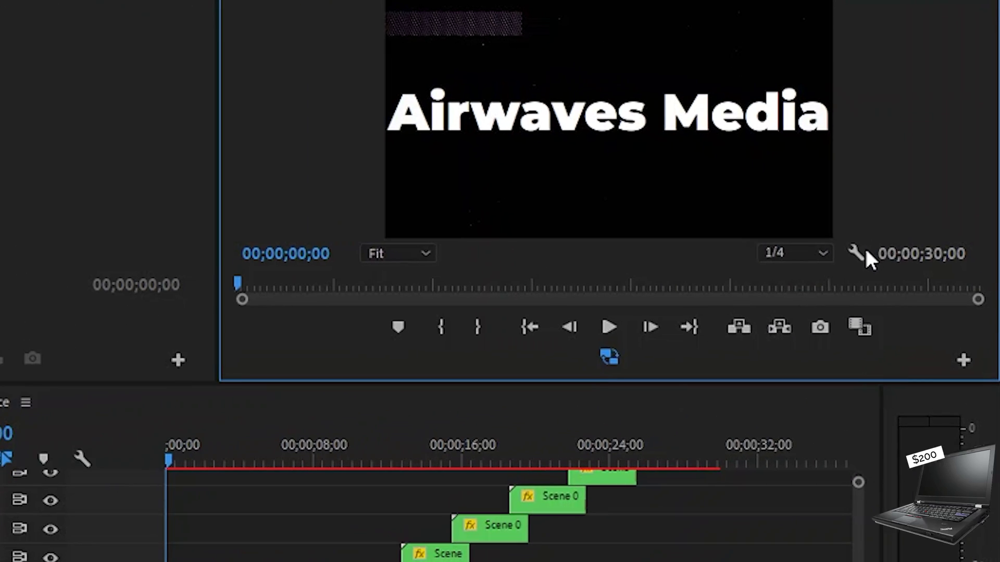
click(864, 253)
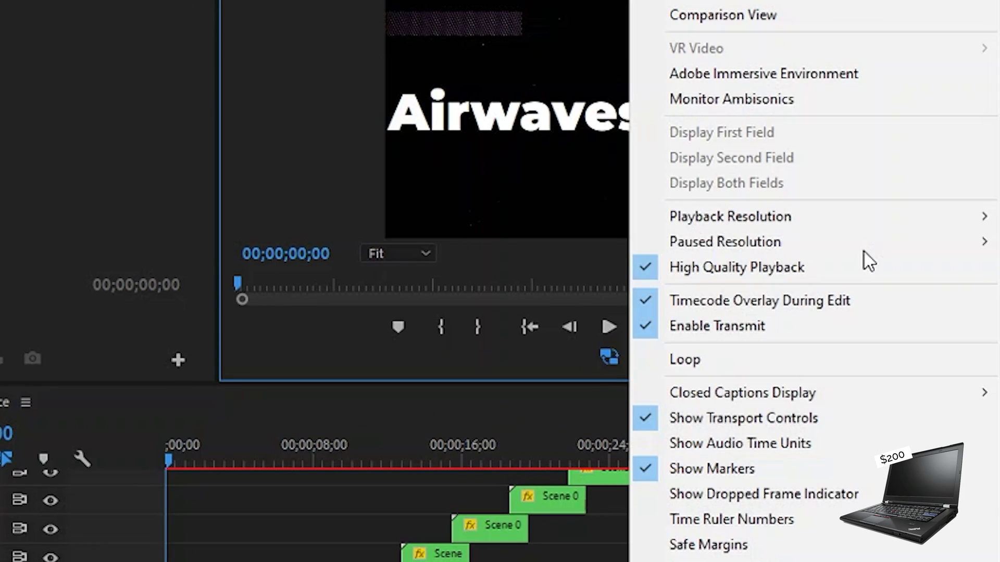
mouse_move(857, 254)
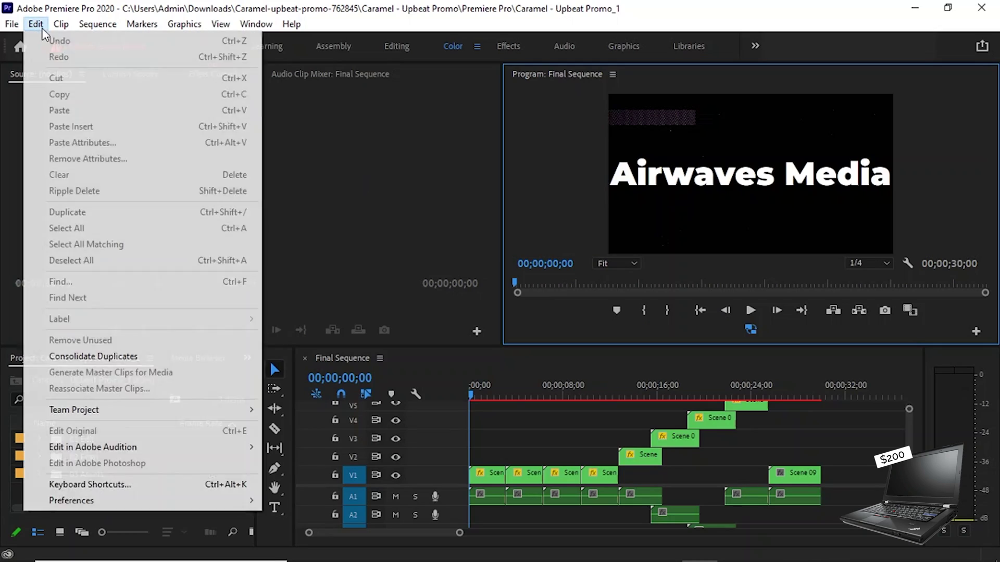
Step: Lower RAM reserved for other applications from 2 GB to 1.5 GB in Memory preferences
mouse_move(102, 500)
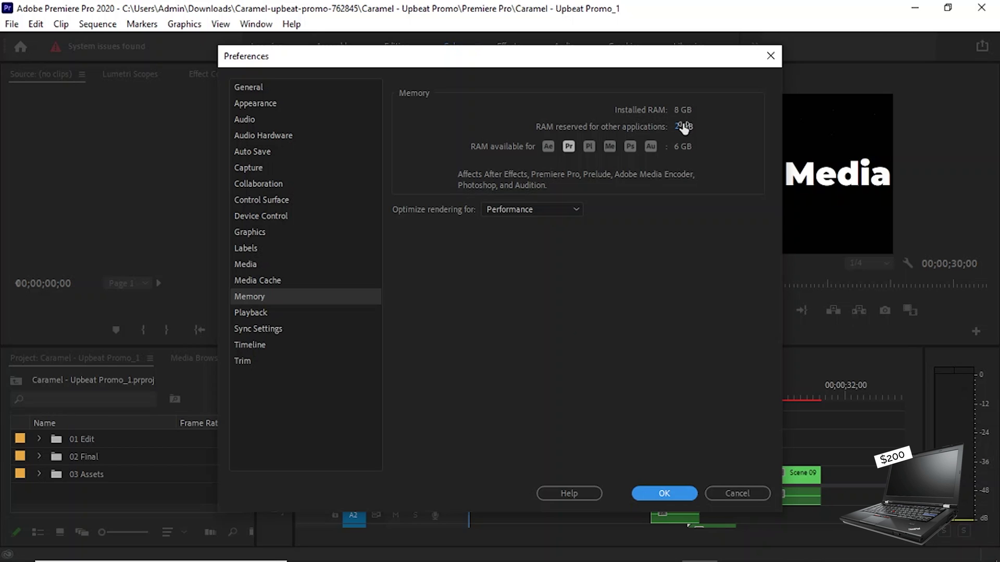
drag(683, 127, 665, 127)
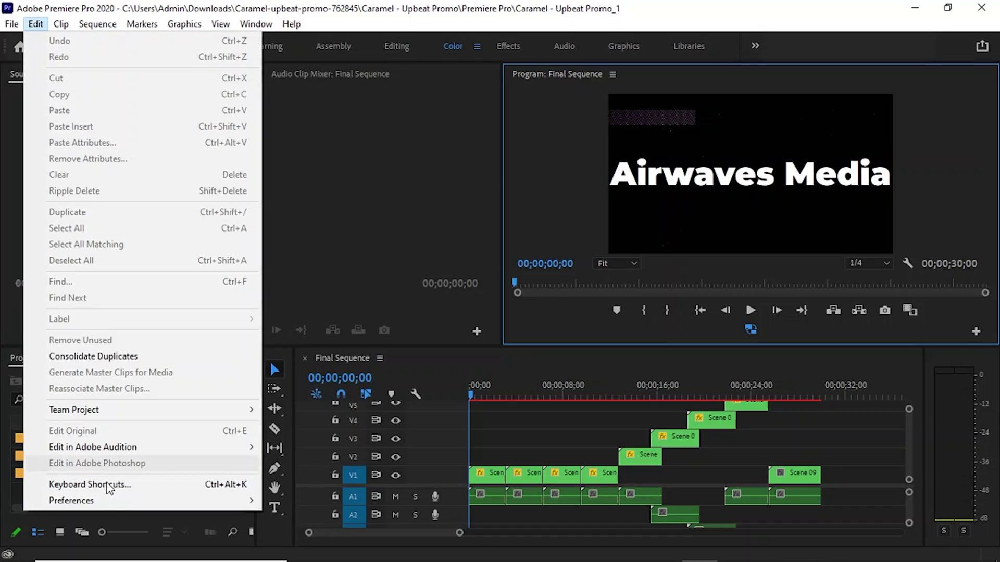
mouse_move(116, 500)
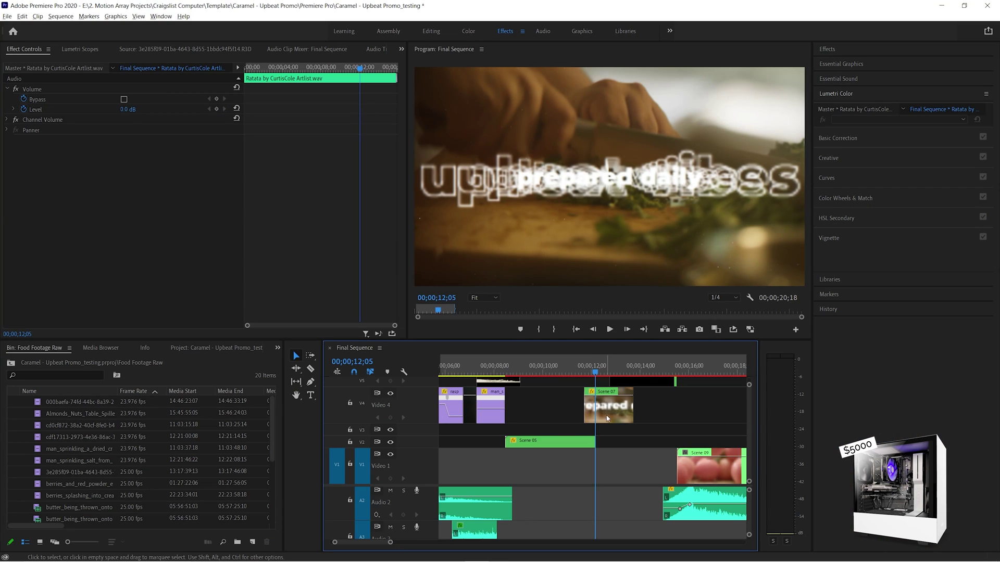
Step: Open the nested Scene 07 clip from the Final Sequence timeline in its own tab
double_click(607, 418)
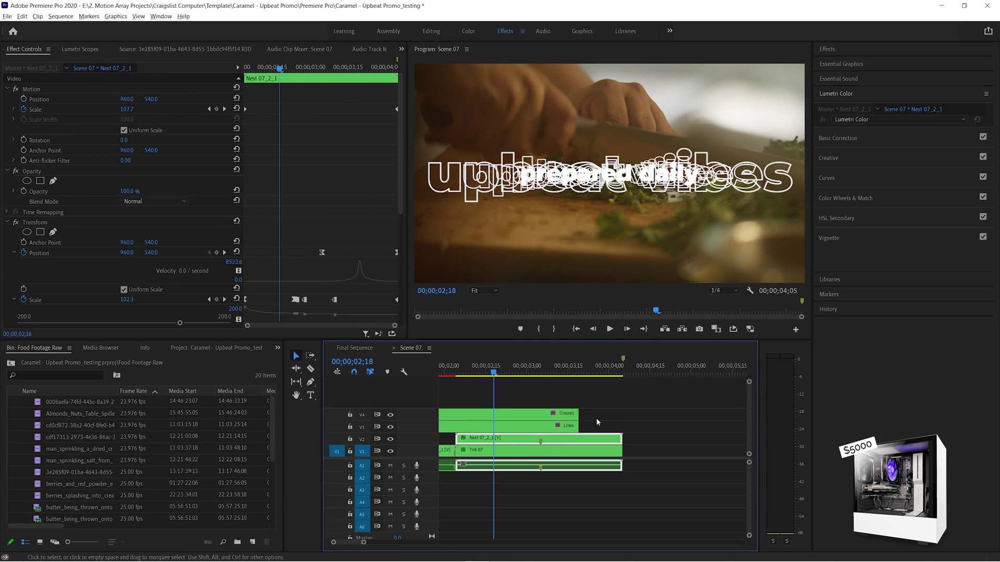
Step: Step into Nest 07_2_1, then the Scene 07_Image 02 chopping footage, previewing its start
double_click(508, 444)
double_click(496, 492)
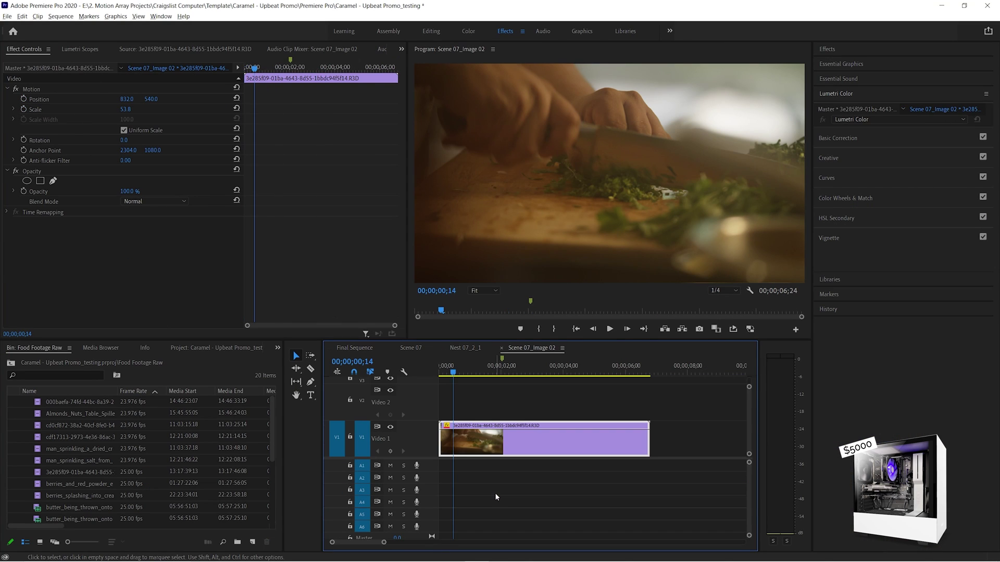
drag(454, 374, 482, 396)
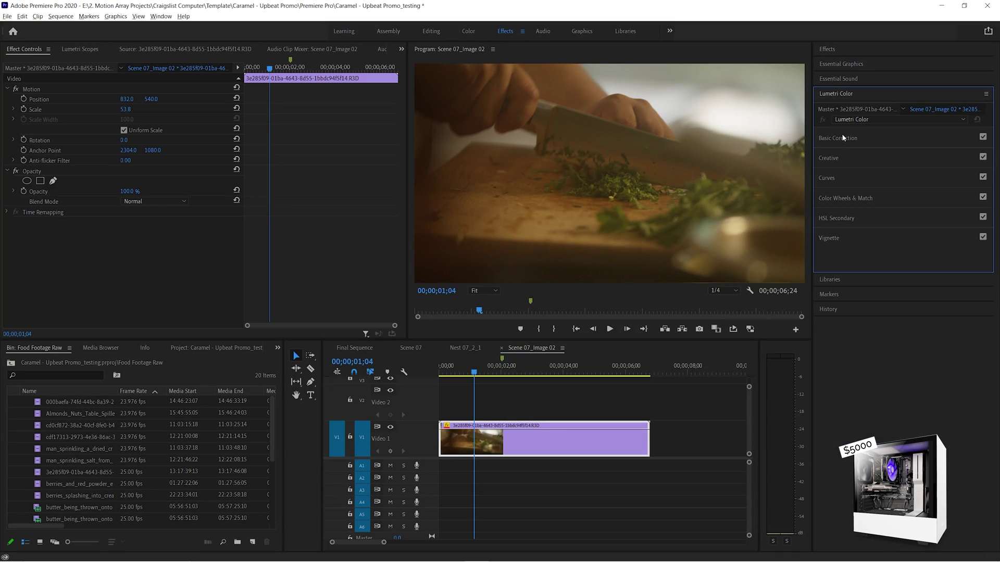
Step: Raise the chopping clip's Lumetri Basic Correction exposure to 1.5 and compare it bypassed
click(844, 138)
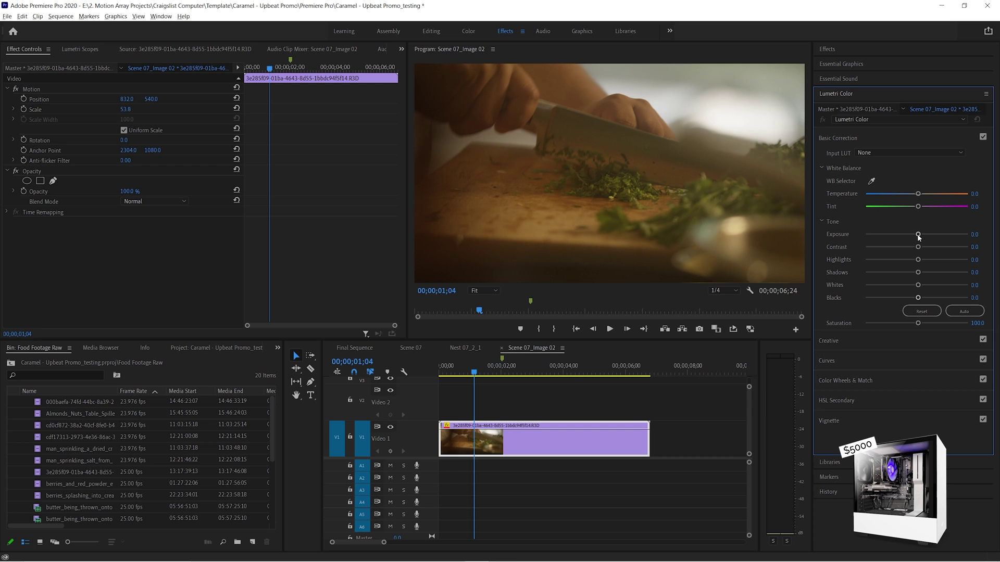
mouse_move(918, 235)
mouse_down()
mouse_move(932, 234)
mouse_move(911, 233)
mouse_move(926, 240)
mouse_up()
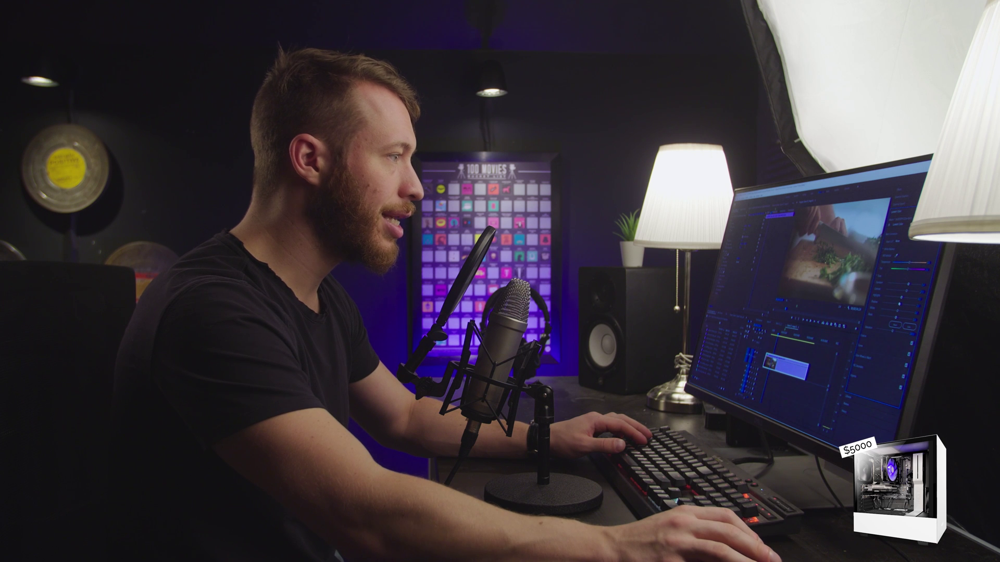
click(983, 138)
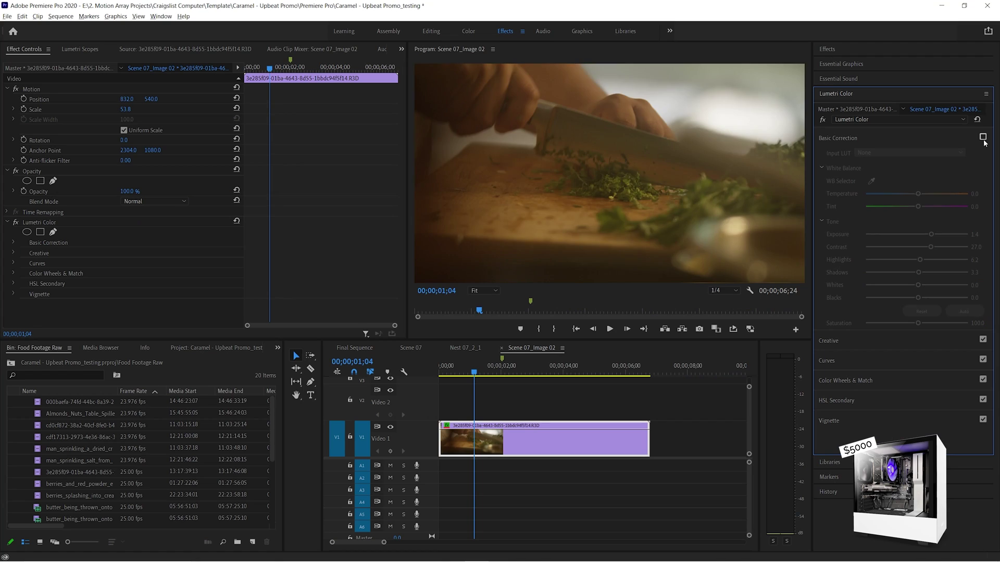
Step: Compare with Basic Correction on, then change the chopping clip's RED source ISO to 500 and reapply As Shot
click(983, 138)
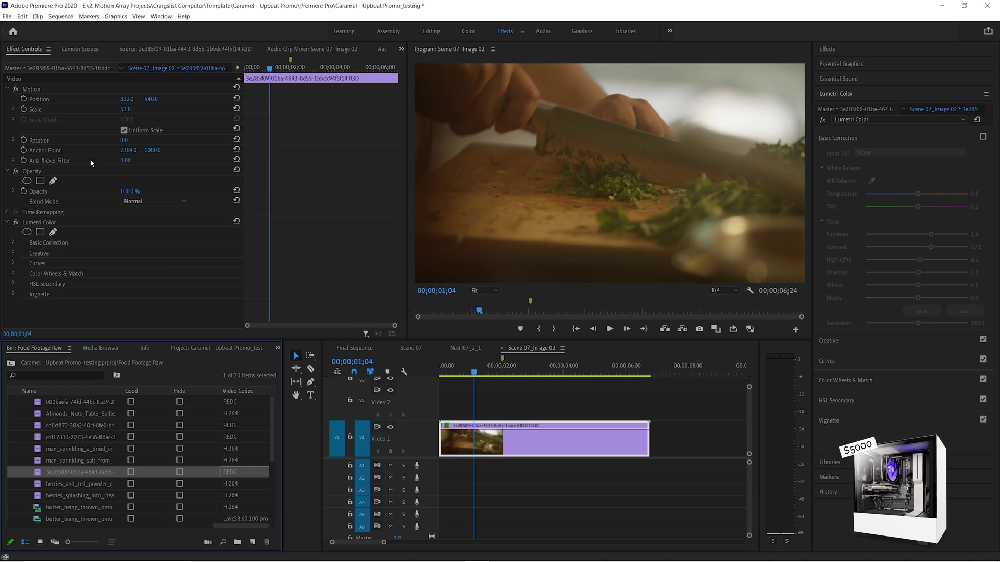
click(85, 67)
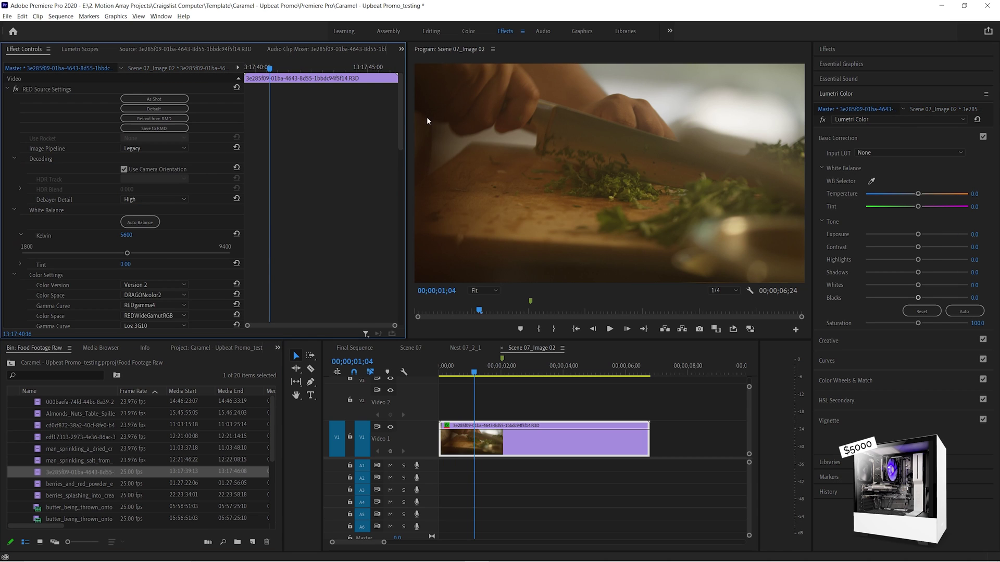
scroll(295, 268, down, 5)
click(164, 188)
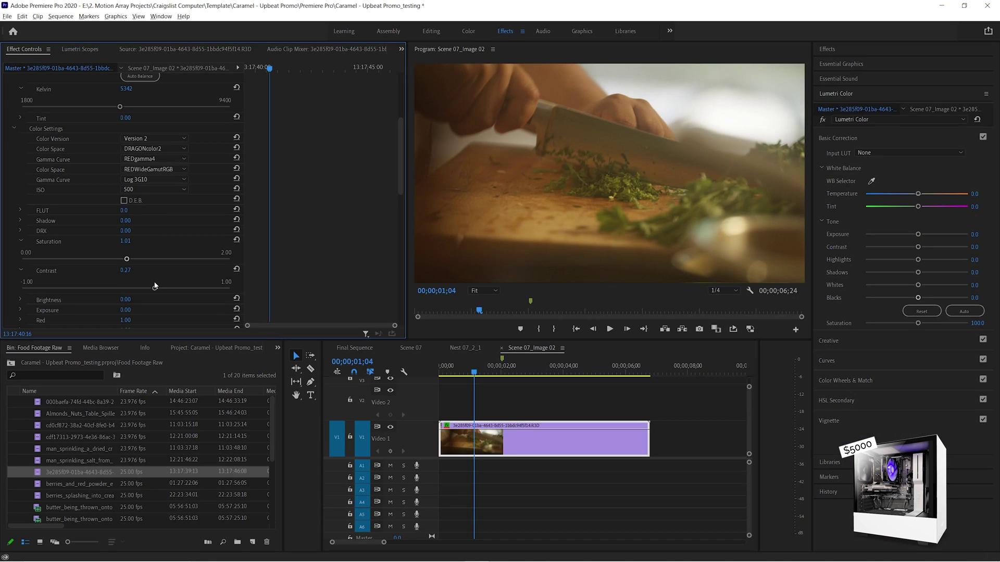
scroll(401, 151, up, 5)
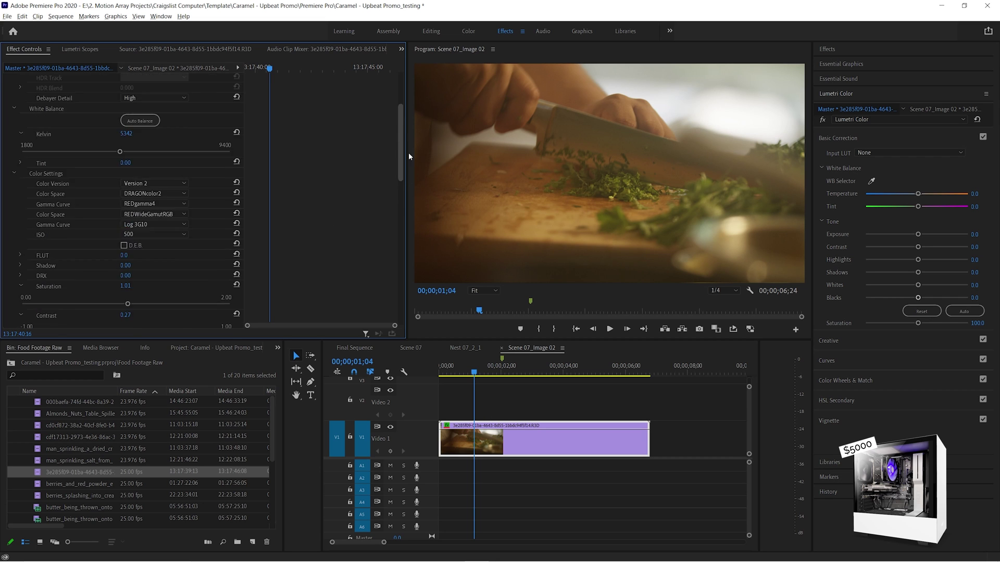
click(169, 100)
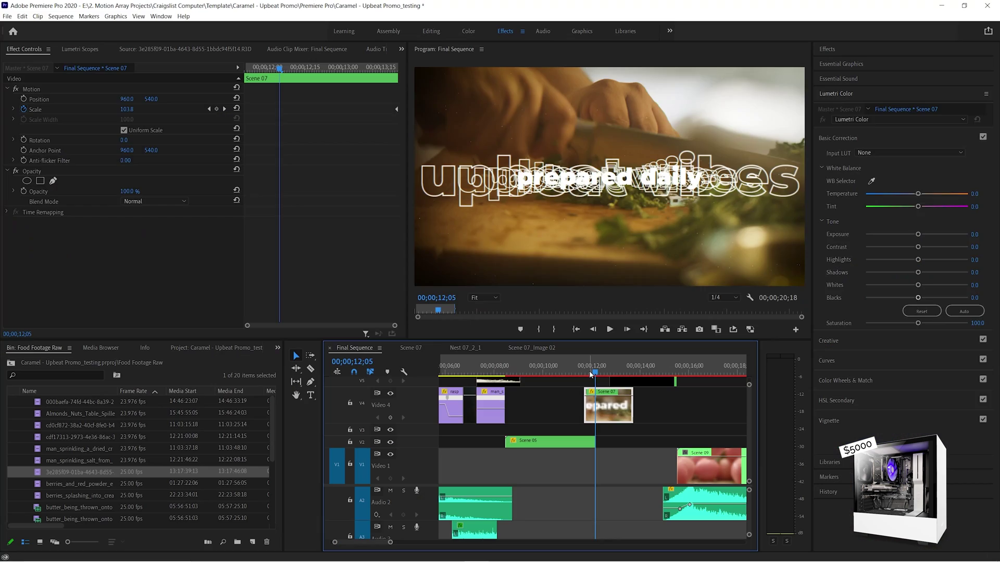
Step: Scrub the Final Sequence around 00;00;12 to preview the 'drop your footage' and 'upbeat vibes' titles
drag(593, 371, 608, 365)
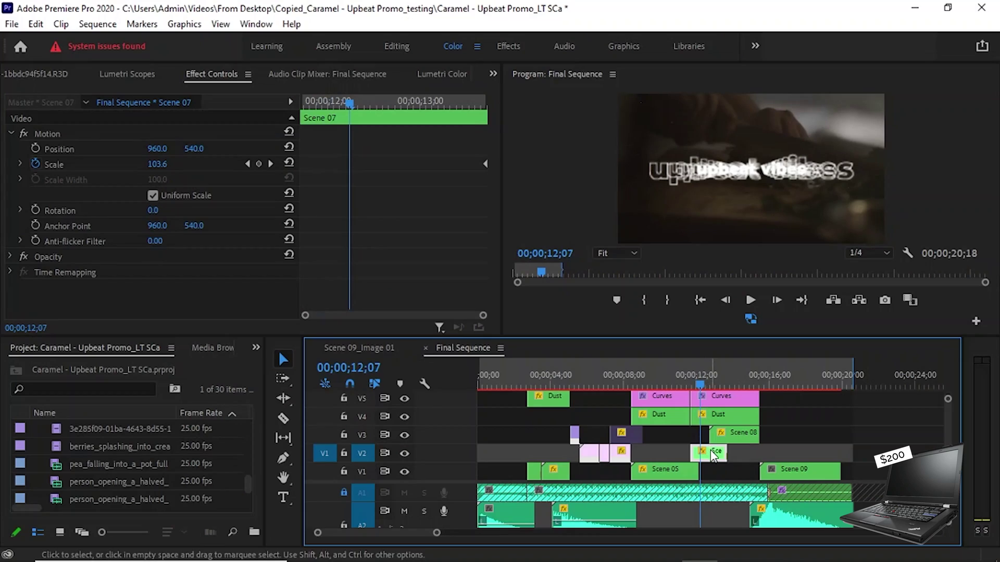
Step: Inside Scene 07 > Nest 07_2_1 > Scene 07_Text 02, retype 'upbeat vibes' as 'prepared daily'
double_click(713, 452)
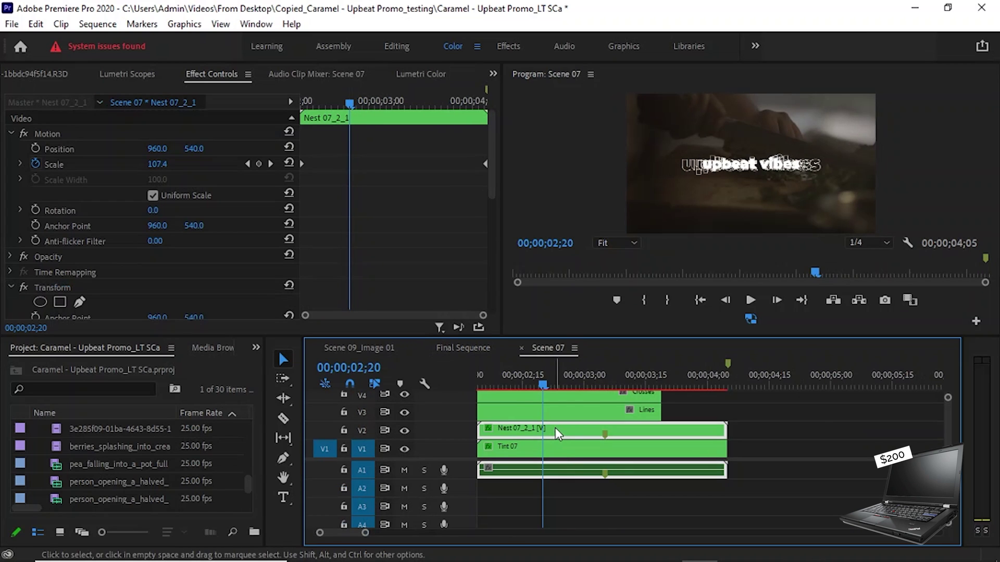
double_click(555, 429)
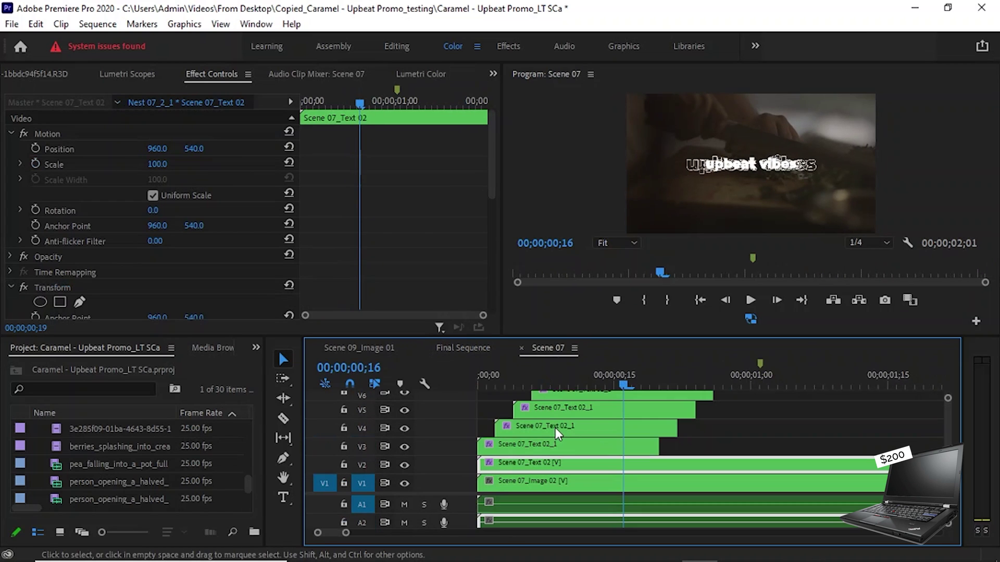
double_click(560, 462)
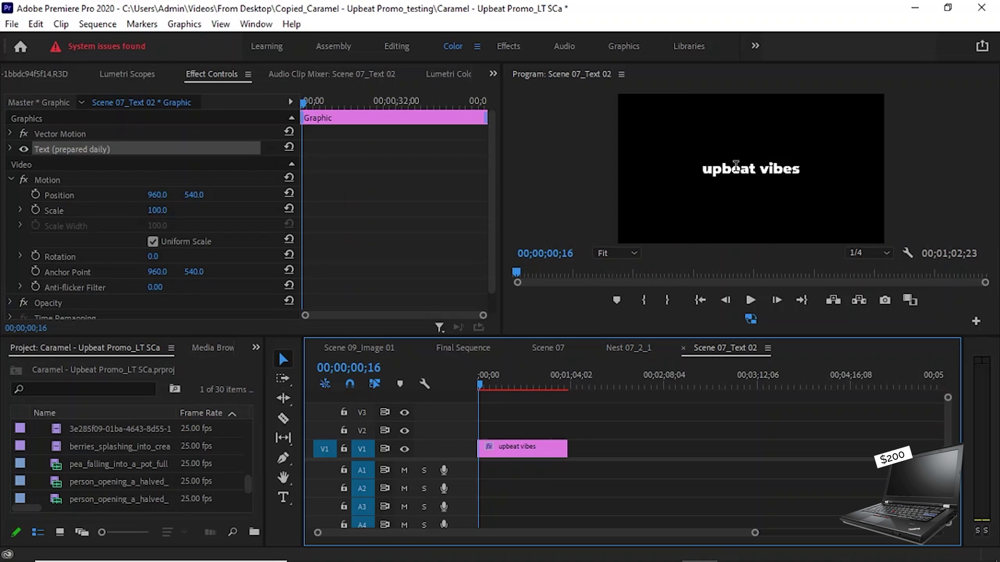
double_click(736, 166)
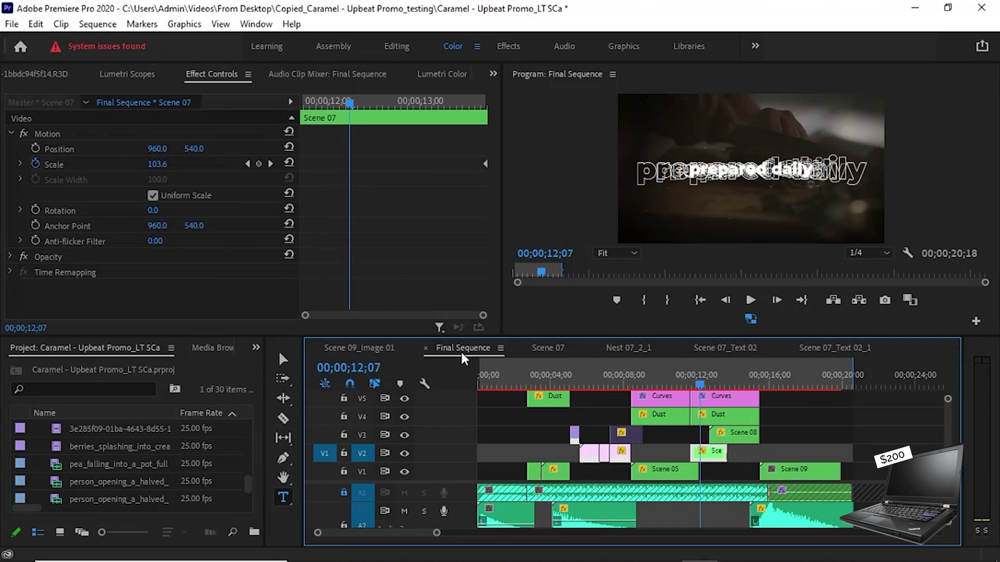
click(693, 386)
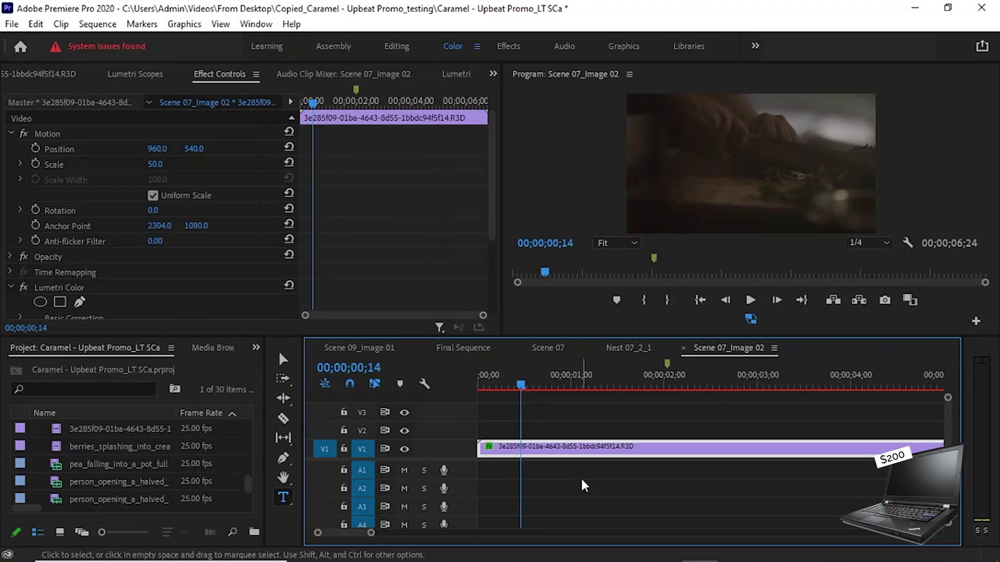
Step: Turn proxies off and scrub the chopping footage in Scene 07_Image 02 at full quality
drag(523, 384, 562, 385)
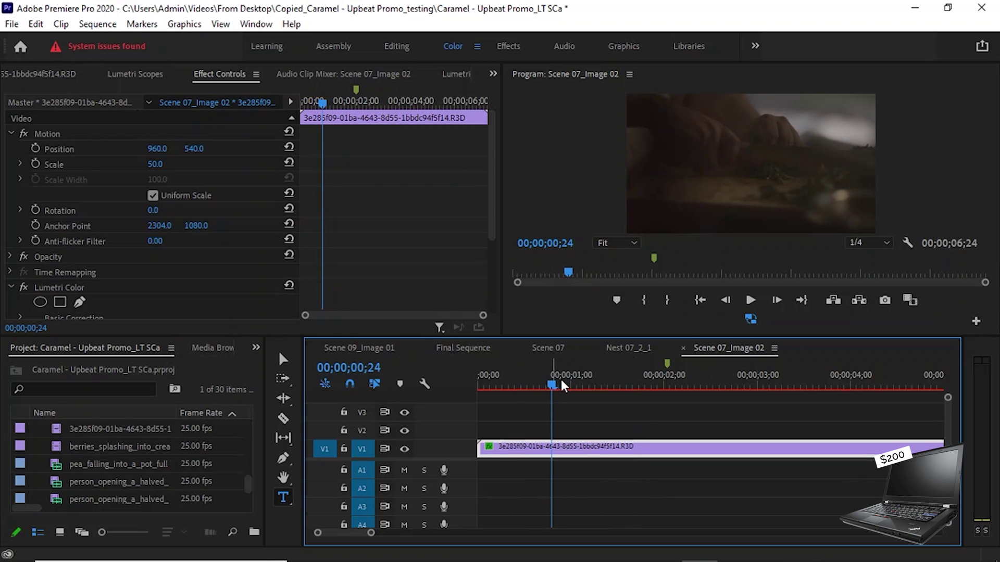
click(751, 319)
drag(552, 388, 576, 387)
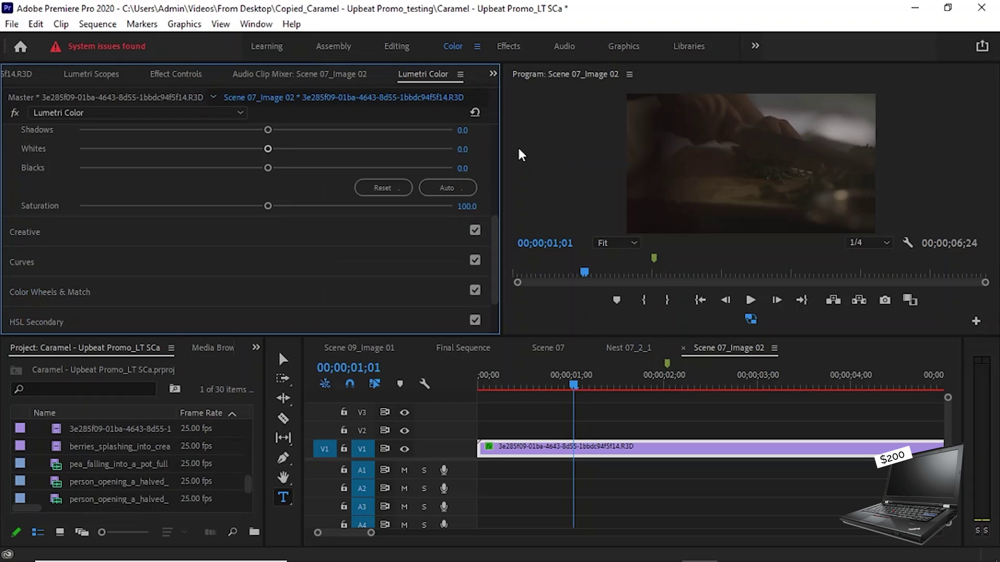
Step: Give the chopping clip exposure 2.6 and contrast 100, and cool its temperature to -100
drag(488, 208, 512, 171)
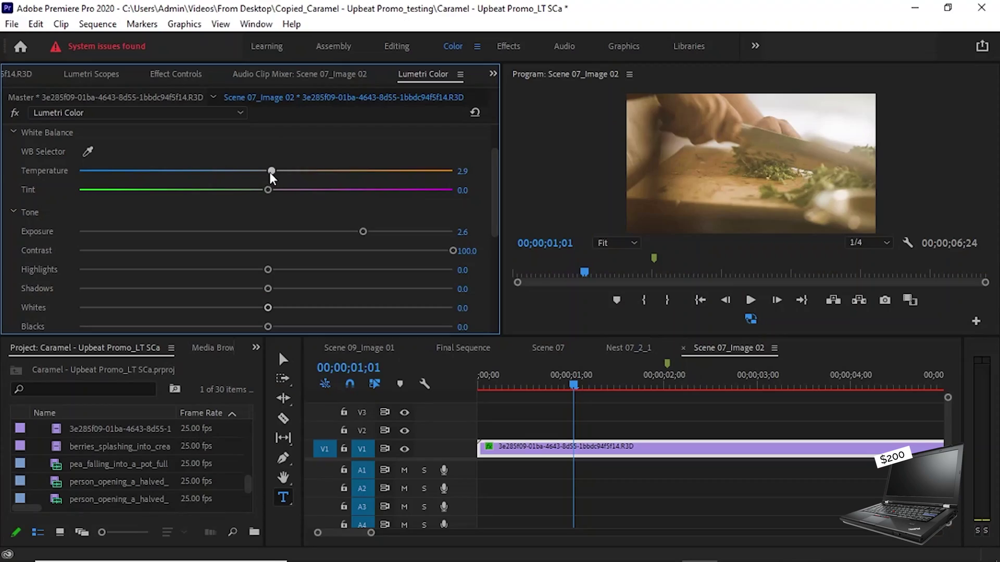
drag(270, 174, 2, 172)
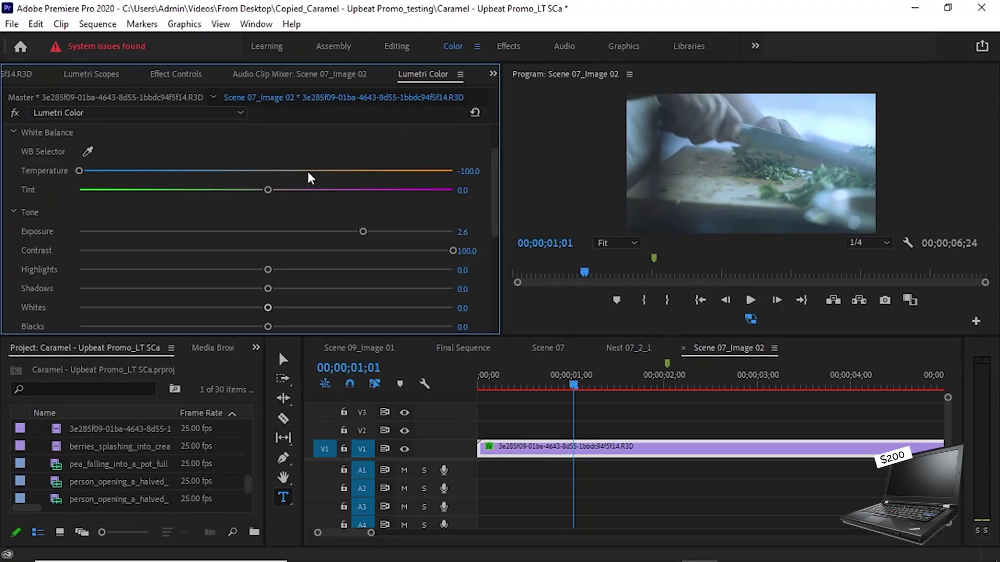